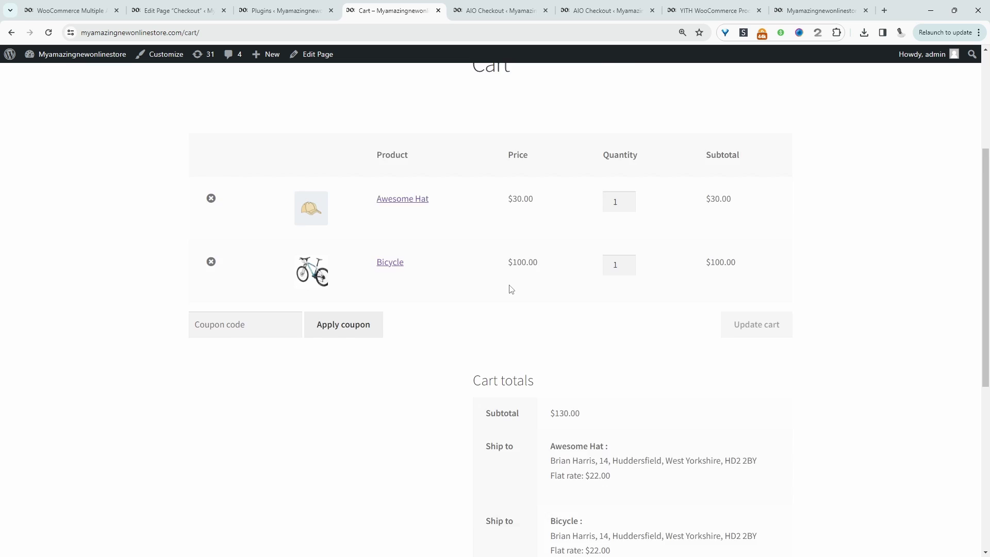
- Proceed from the cart to checkout and enable shipping to a different address, listing the saved addresses
scroll(511, 289, "down", 2)
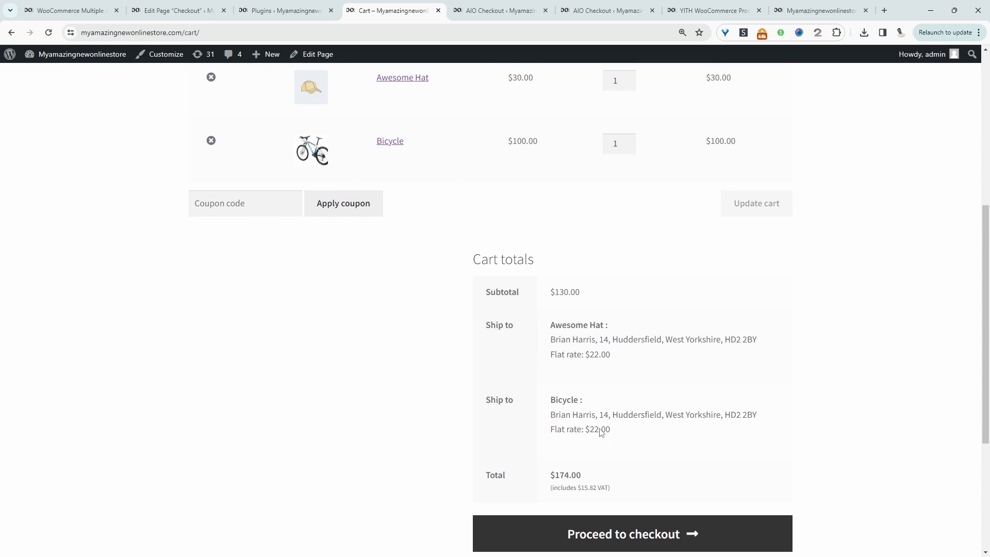
left_click(633, 532)
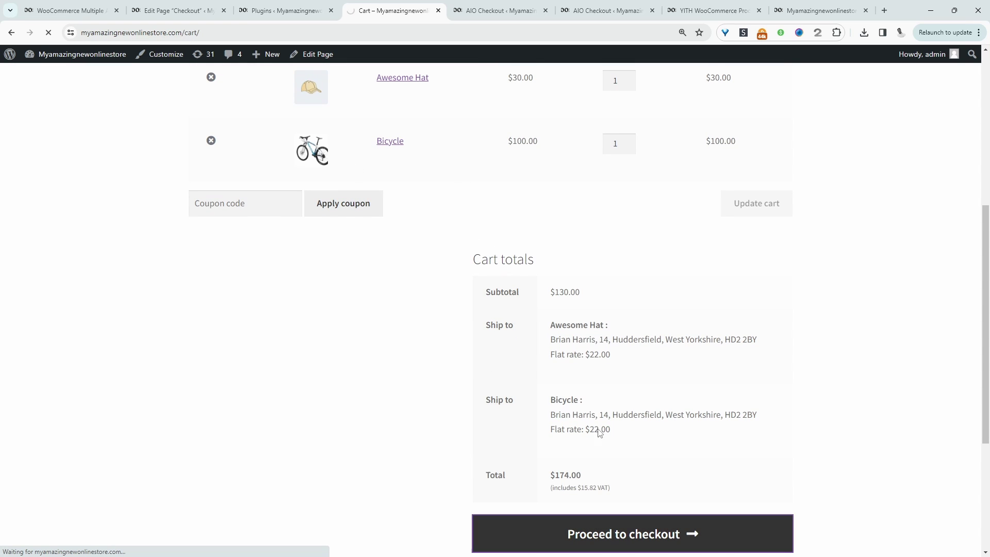
scroll(593, 425, "down", 10)
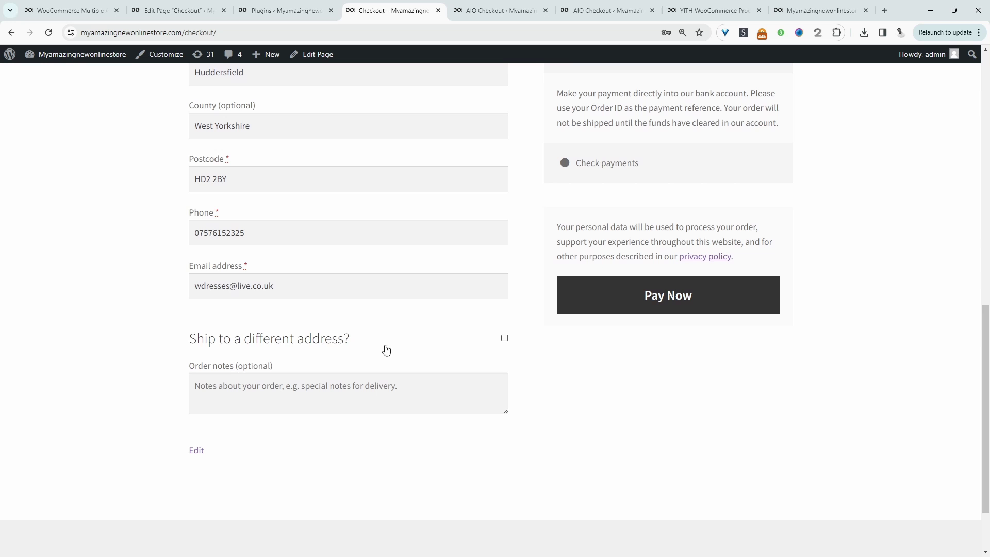
left_click(505, 338)
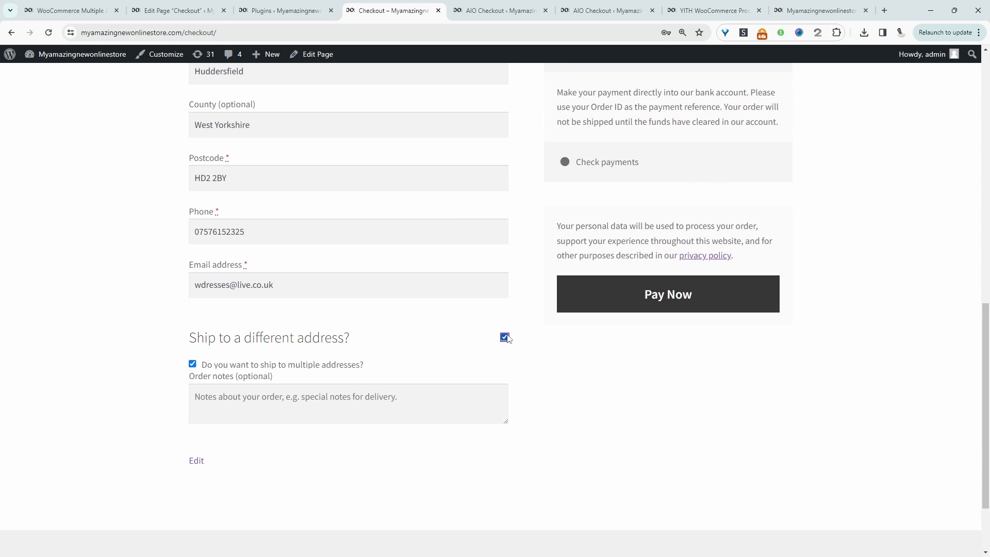
left_click(404, 378)
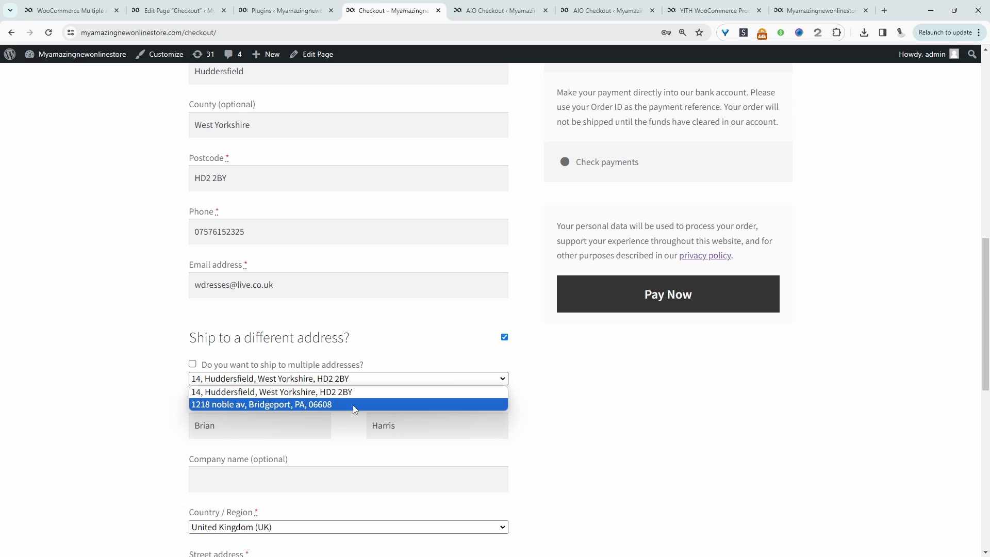
- Enable shipping to multiple addresses and send the Awesome Hat to the US Bridgeport address
left_click(195, 369)
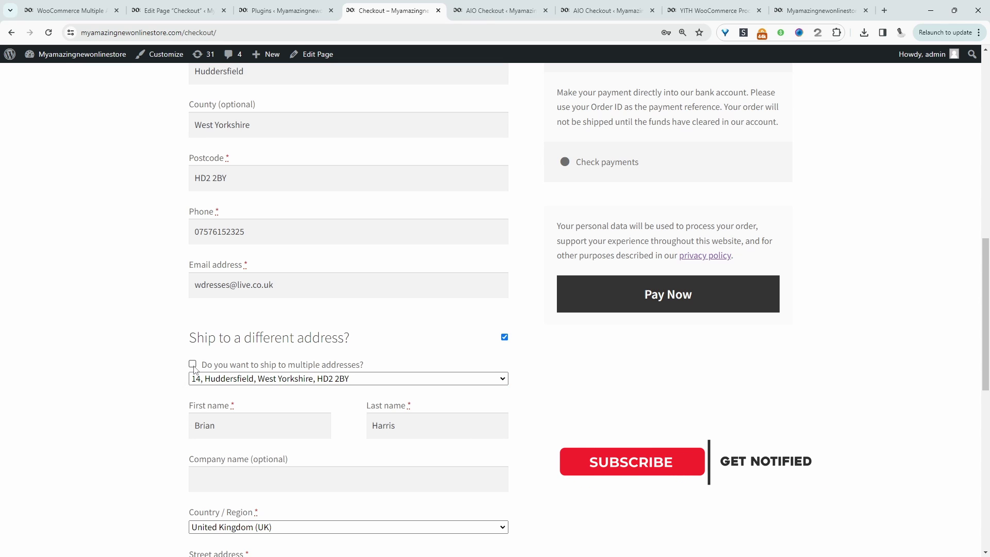
left_click(193, 364)
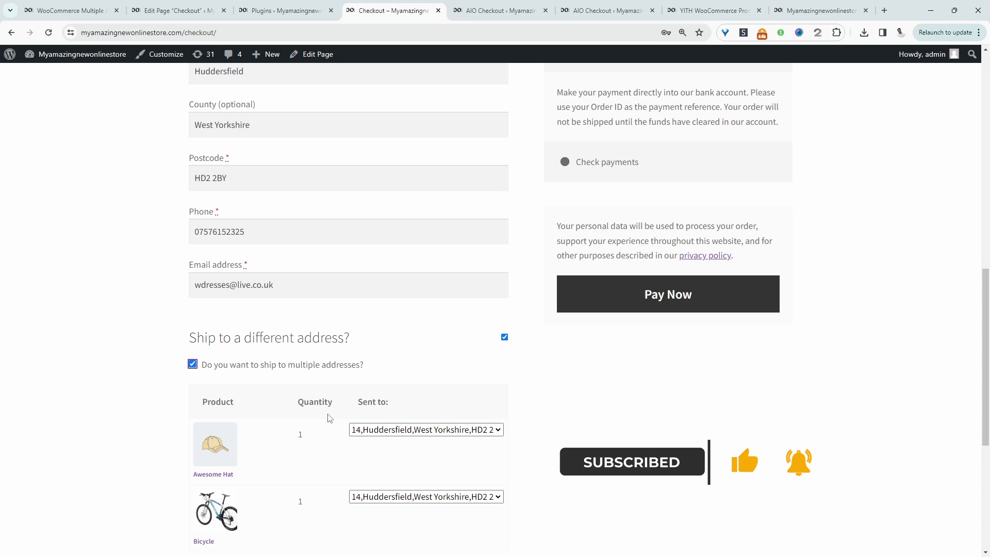
left_click(416, 430)
left_click(384, 467)
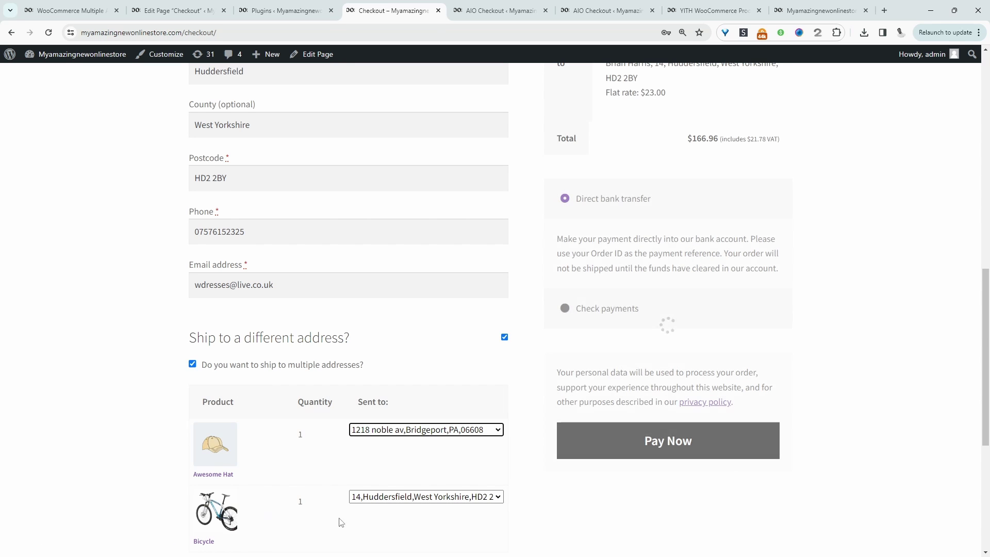
- Check the hat's new $8.05 shipping cost and place the $166.96 order
scroll(401, 500, "down", 1)
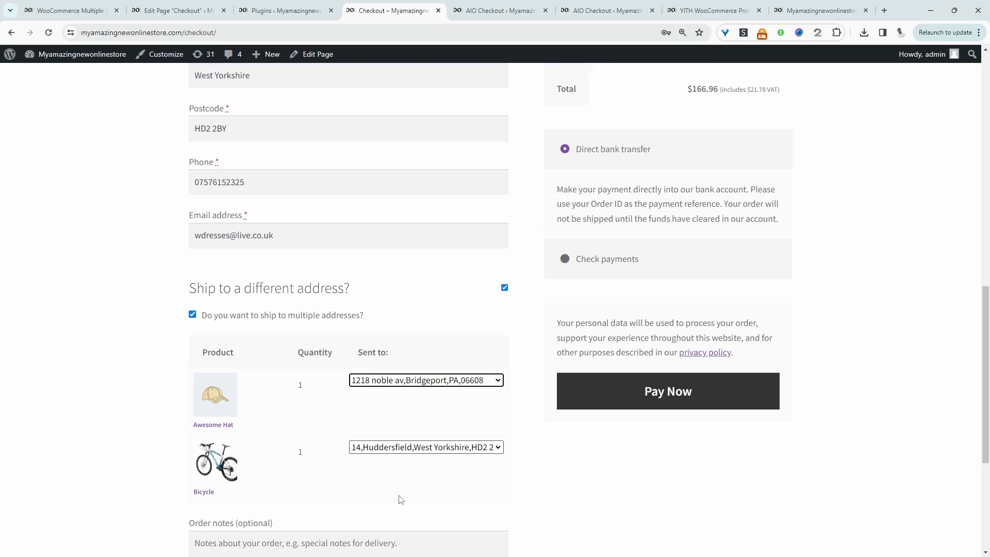
scroll(401, 500, "down", 3)
scroll(698, 397, "up", 9)
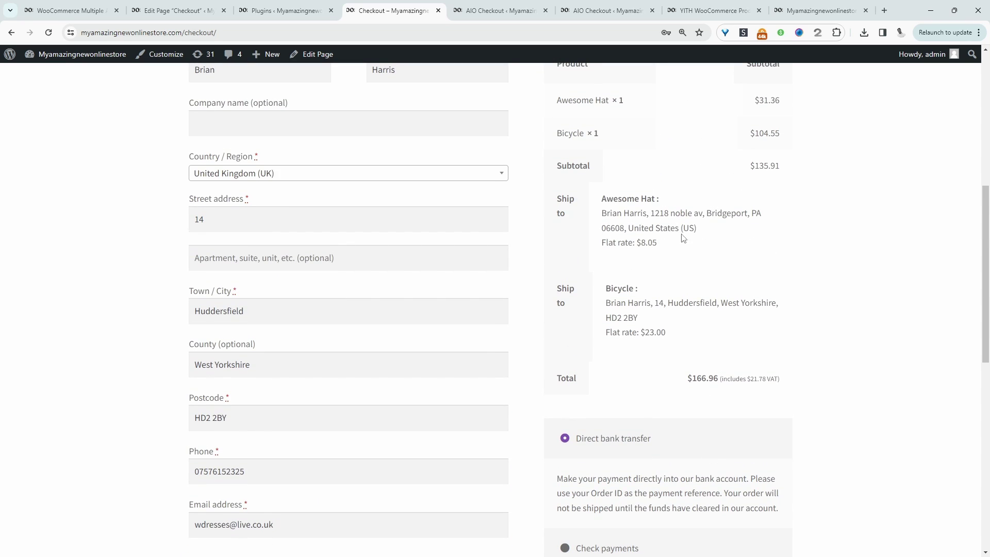
left_click_drag(674, 242, 640, 245)
scroll(660, 337, "down", 5)
left_click(675, 451)
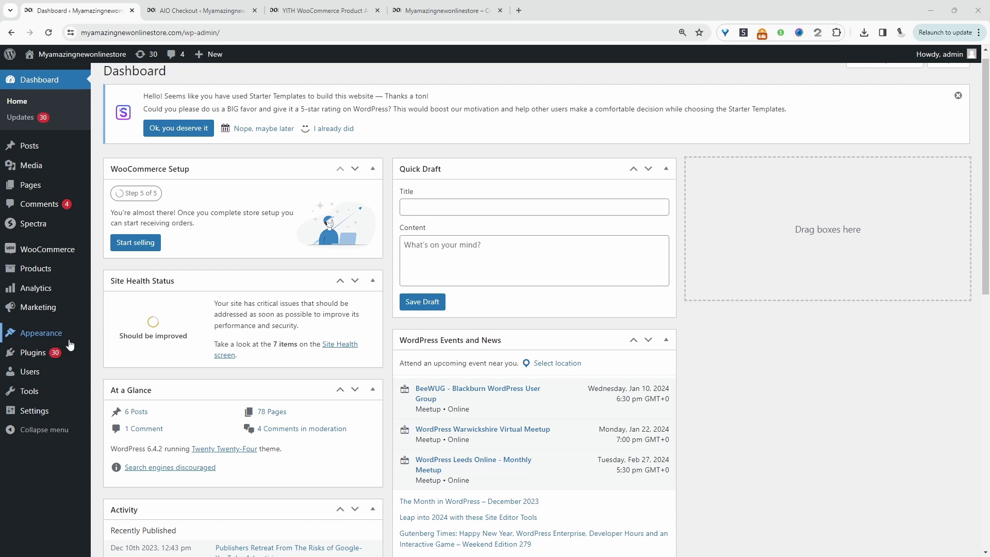
- Search Add New Plugin for 'Multiple Shipping Addresses', then return to Installed Plugins
mouse_move(58, 355)
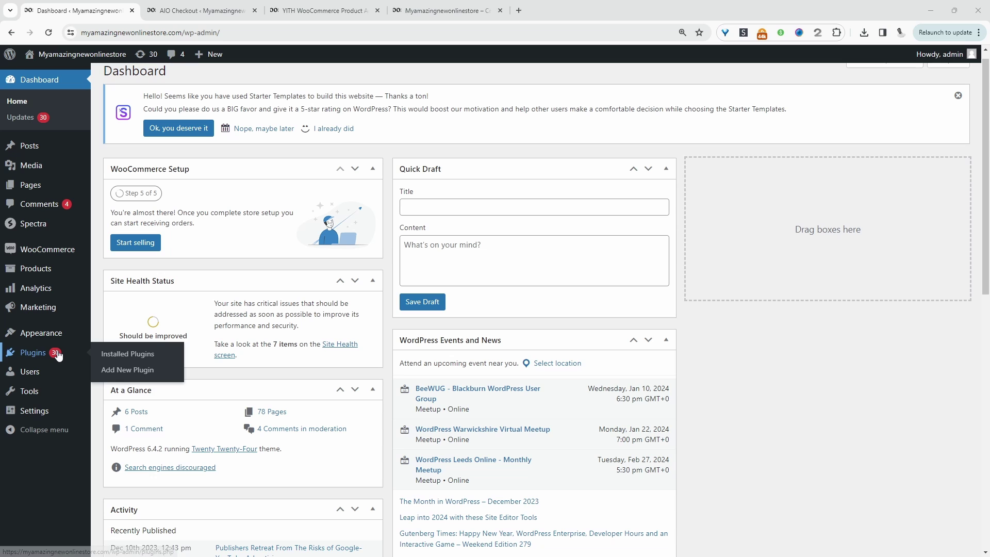
left_click(130, 372)
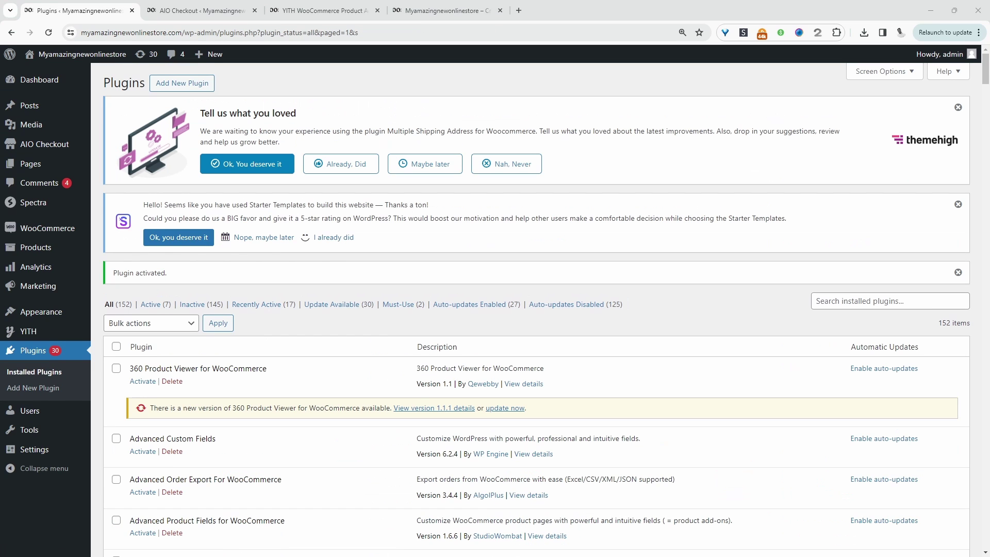
mouse_move(57, 229)
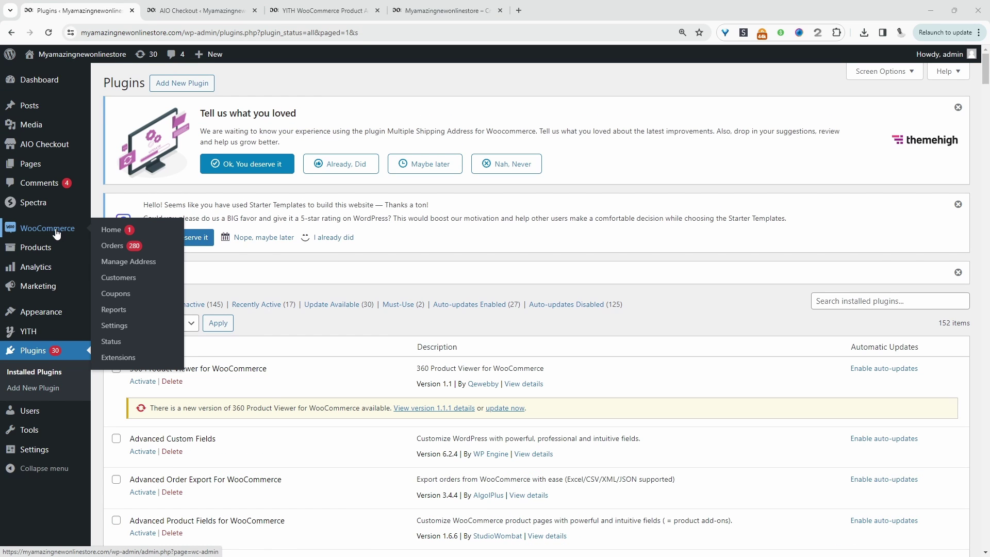
- Open WooCommerce > Manage Address and highlight the enabled multiple shipping addresses option
left_click(124, 265)
scroll(592, 358, "down", 2)
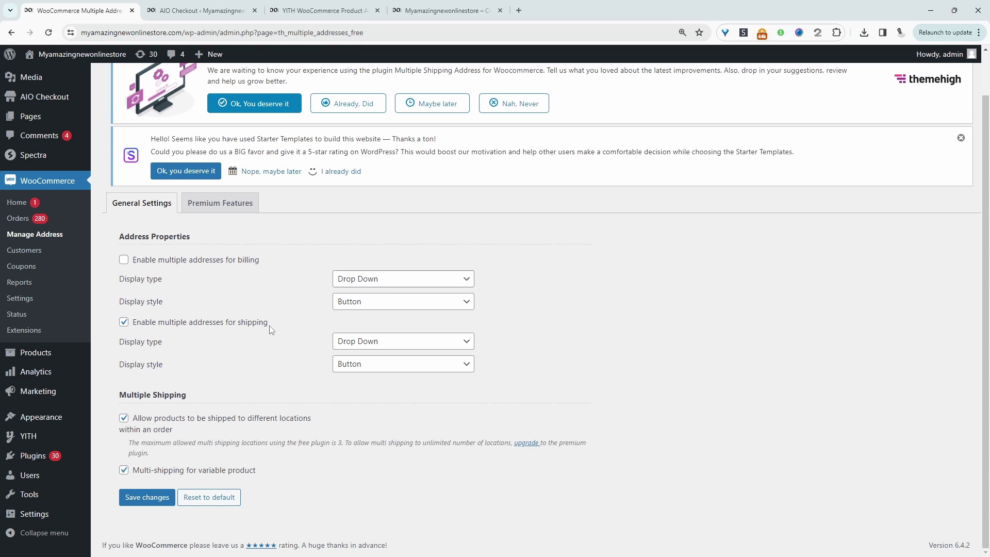
left_click_drag(269, 325, 211, 341)
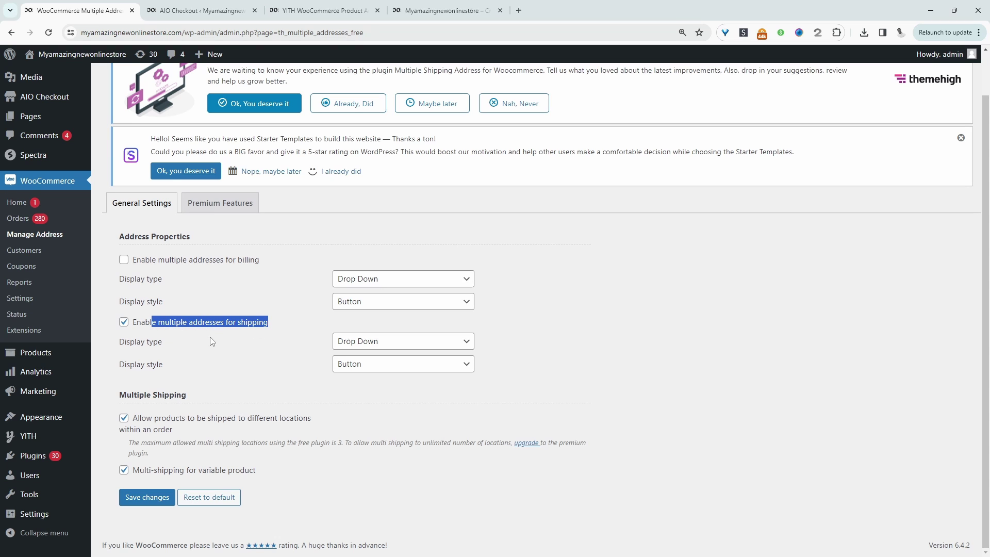
- Keep Drop Down display type and Button style for shipping addresses, then save the settings
left_click(212, 344)
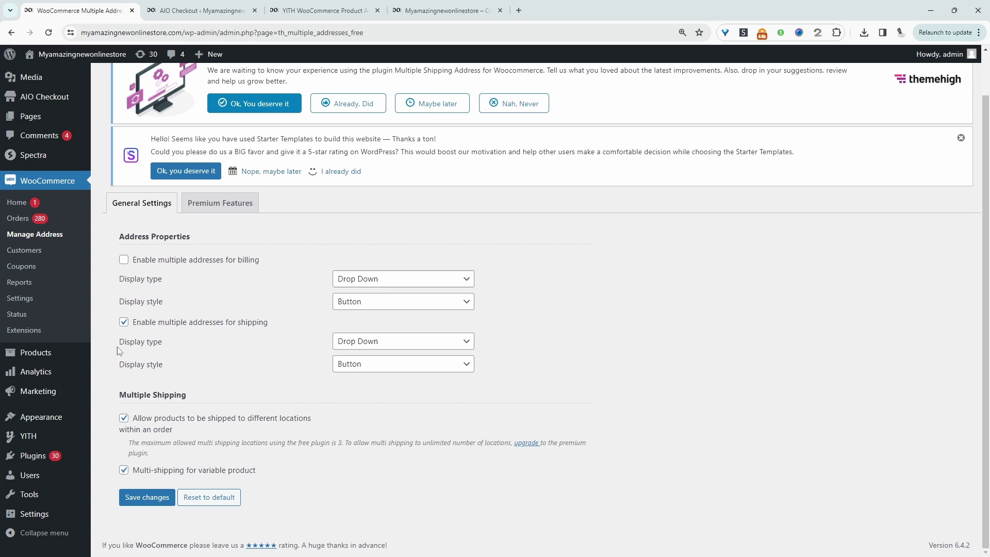
left_click(361, 342)
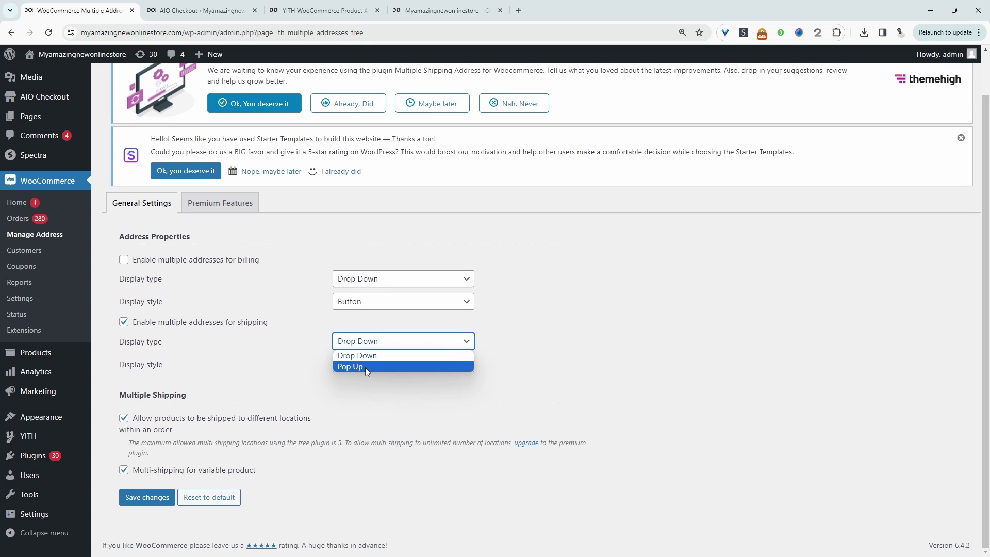
left_click(453, 353)
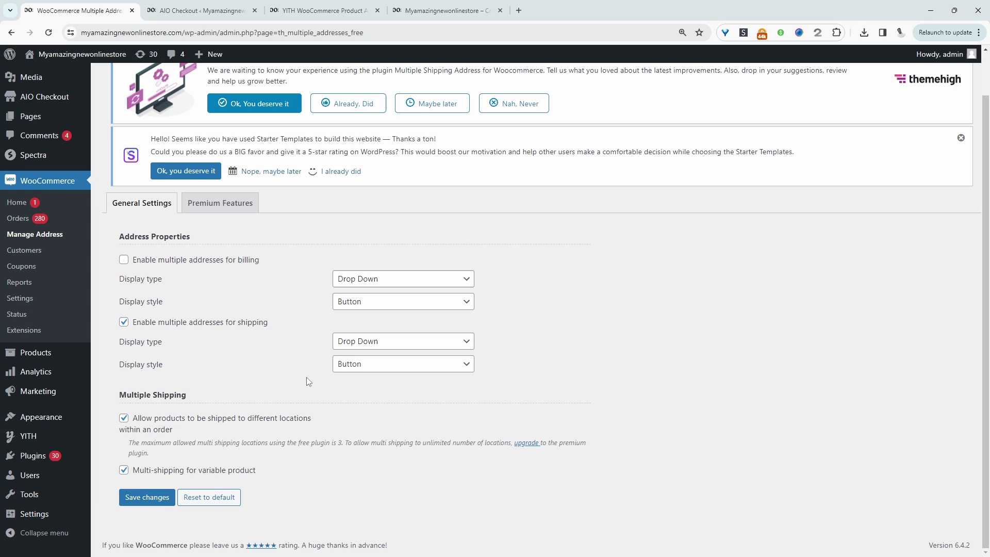
left_click(382, 369)
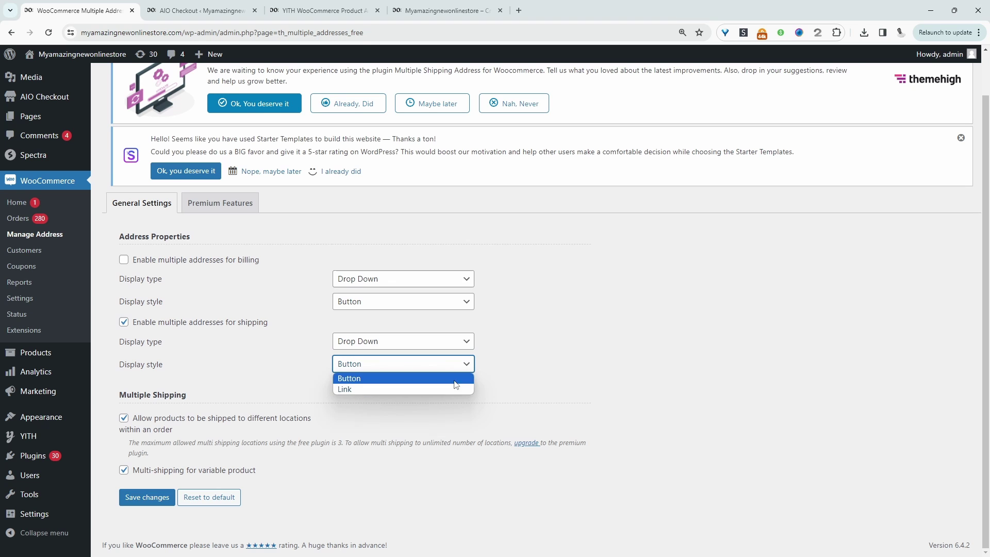
left_click(606, 362)
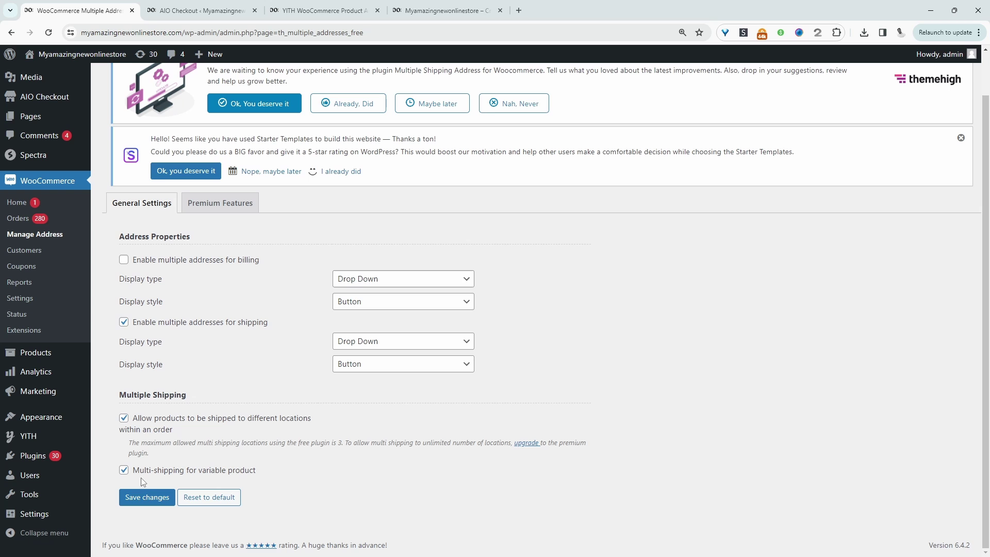
left_click(159, 499)
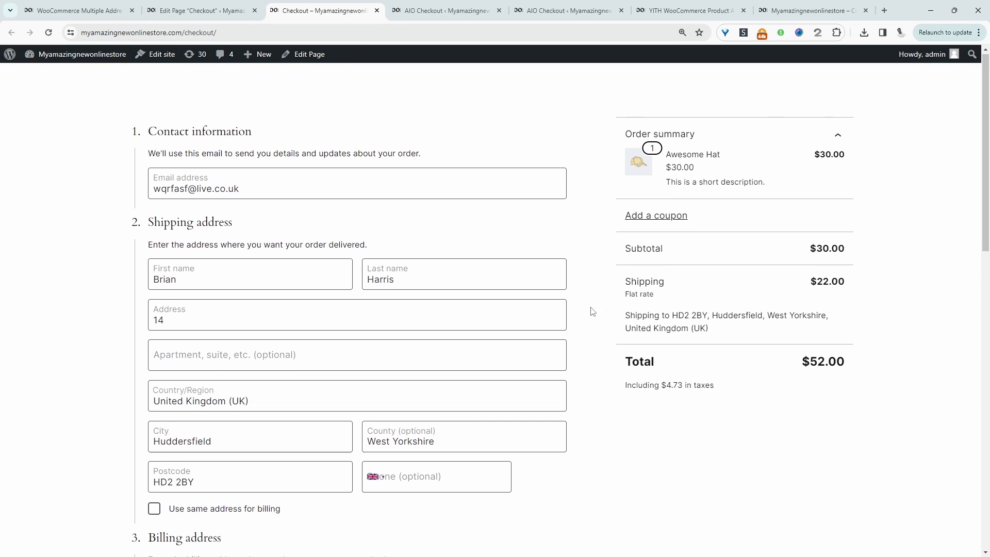
- Scroll through the checkout's shipping and billing sections for the $22.00 Awesome Hat order and back up
scroll(493, 368, "down", 3)
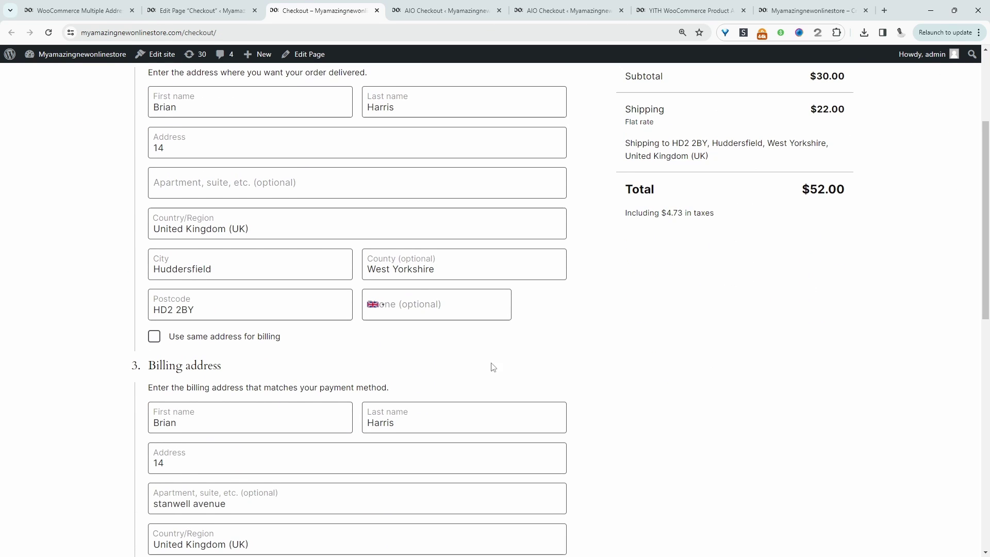
scroll(464, 382, "up", 3)
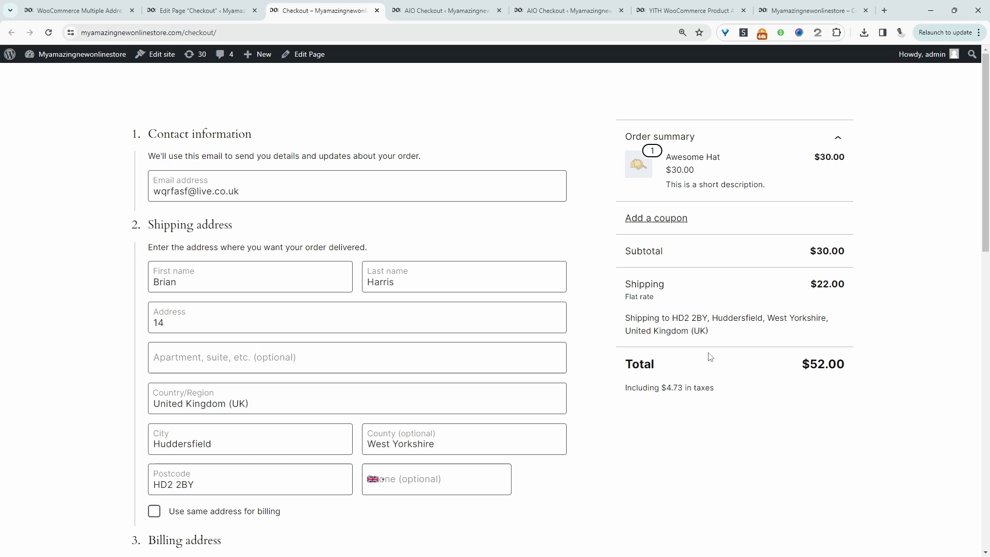
- Activate the Storefront theme under Appearance > Themes, then reload the checkout page by URL
mouse_move(84, 60)
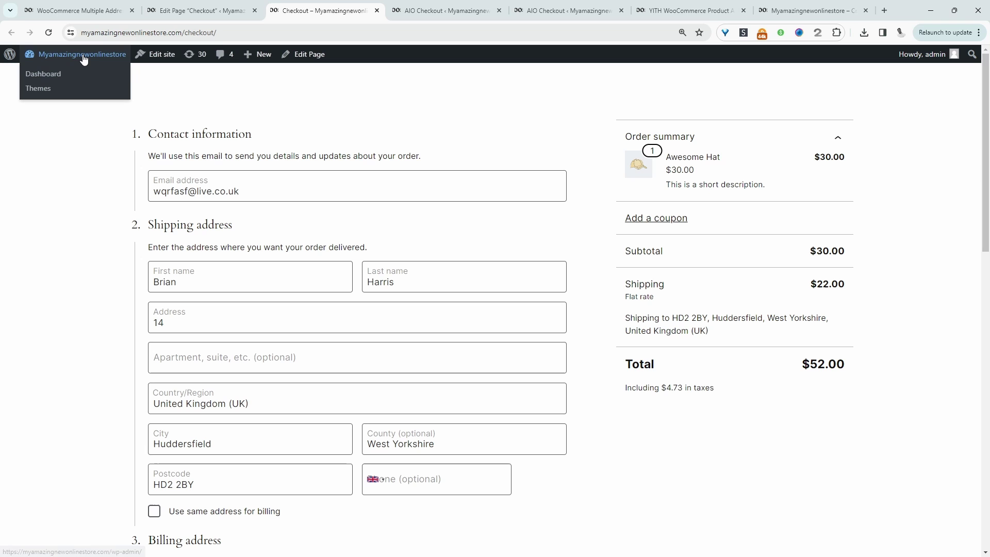
left_click(64, 75)
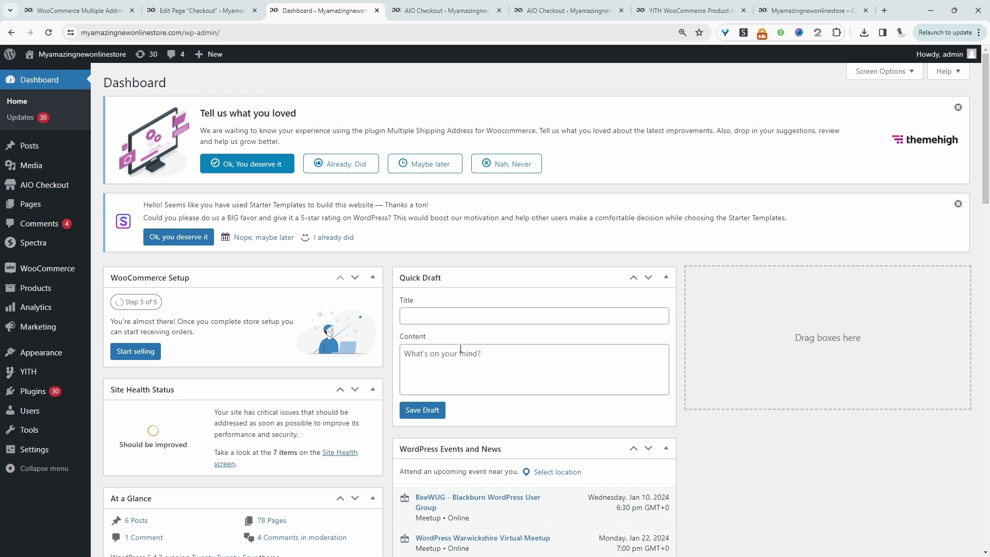
left_click(146, 368)
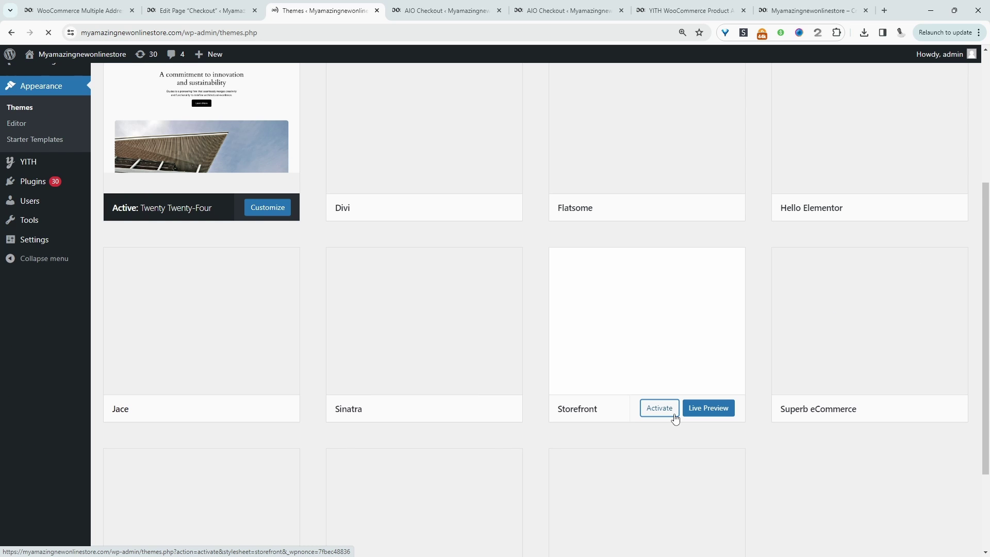
left_click(665, 408)
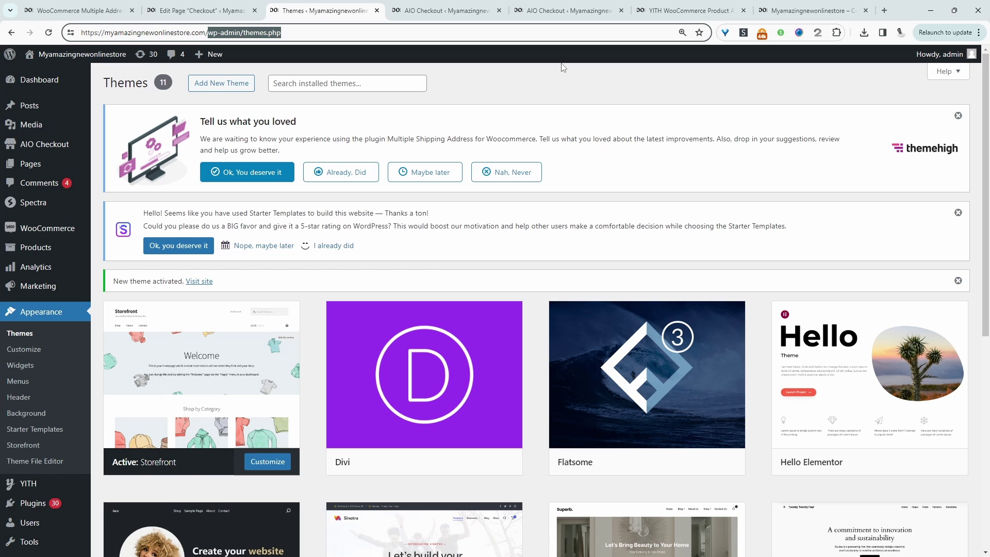
type("checkou")
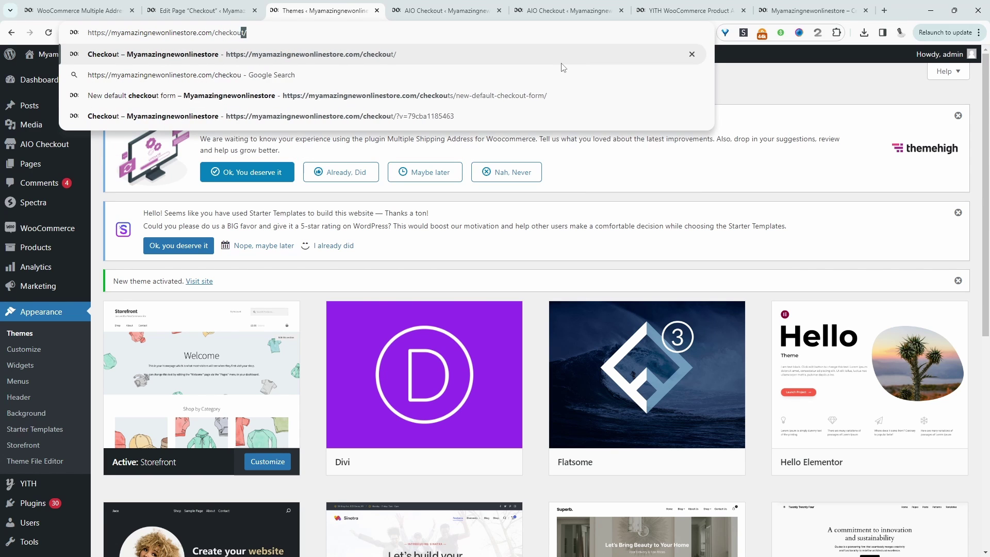
key("Return")
- Enable shipping to a different address and show the saved shipping addresses
scroll(250, 354, "down", 15)
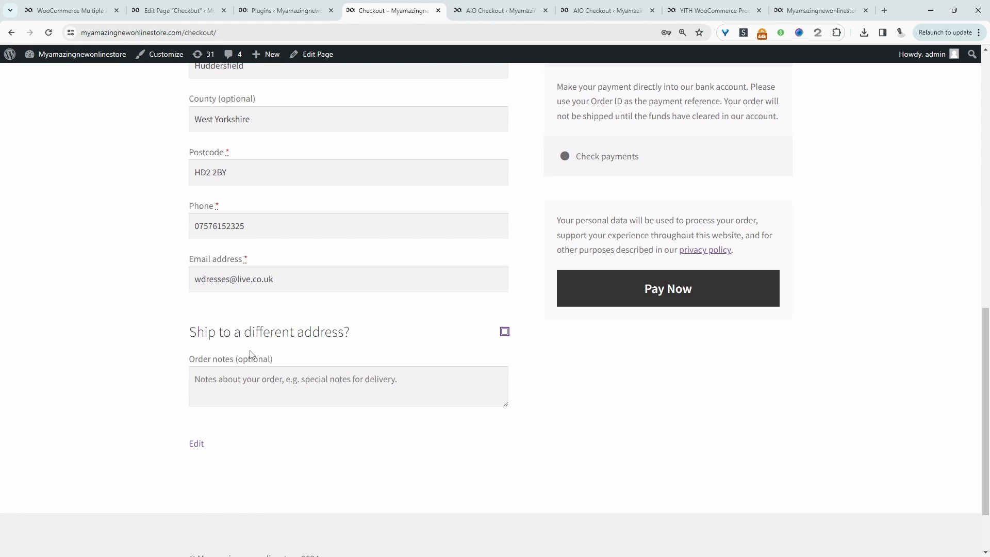
left_click(504, 332)
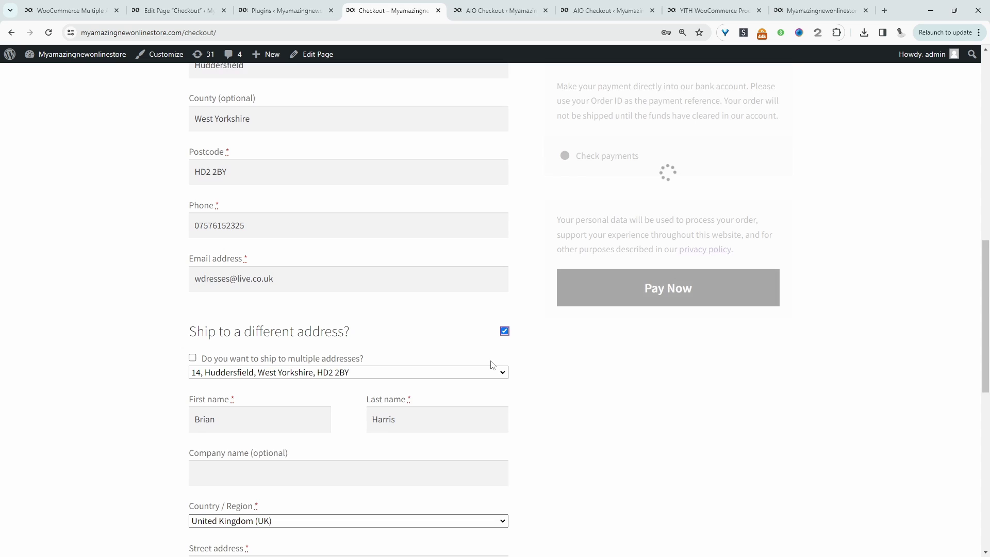
scroll(456, 373, "down", 1)
left_click(333, 338)
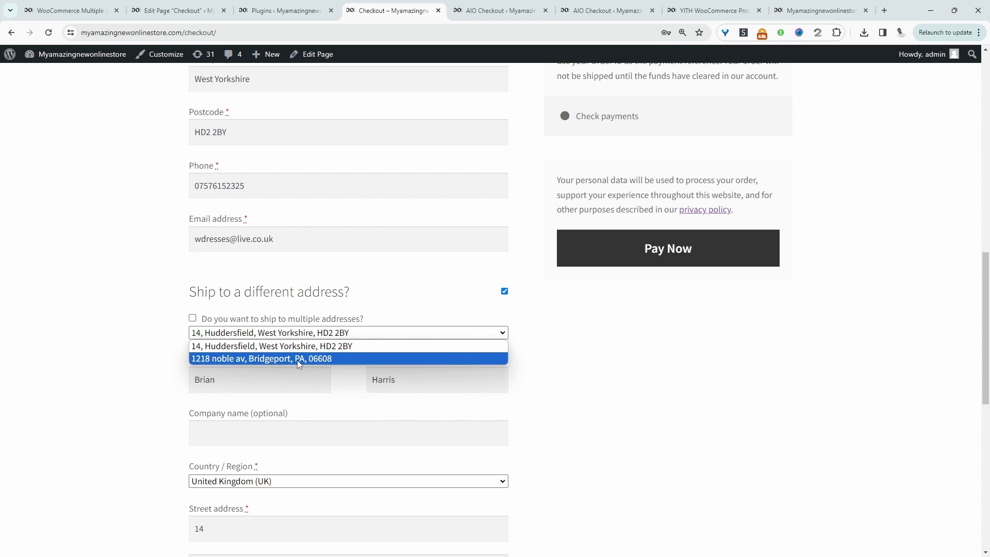
- Enable multiple addresses, sending the Awesome Hat to the UK and the Bicycle to the US
left_click(193, 318)
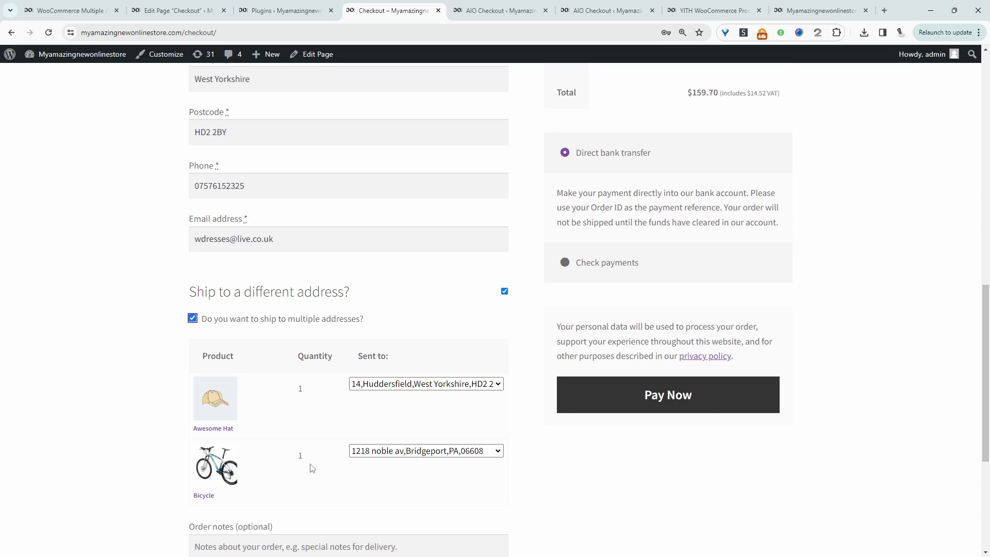
left_click(423, 383)
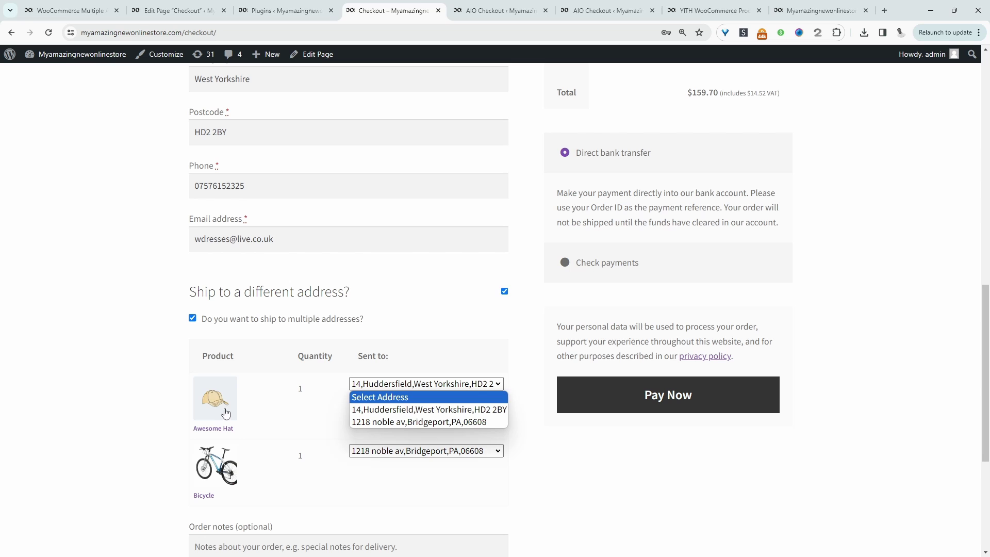
left_click(413, 451)
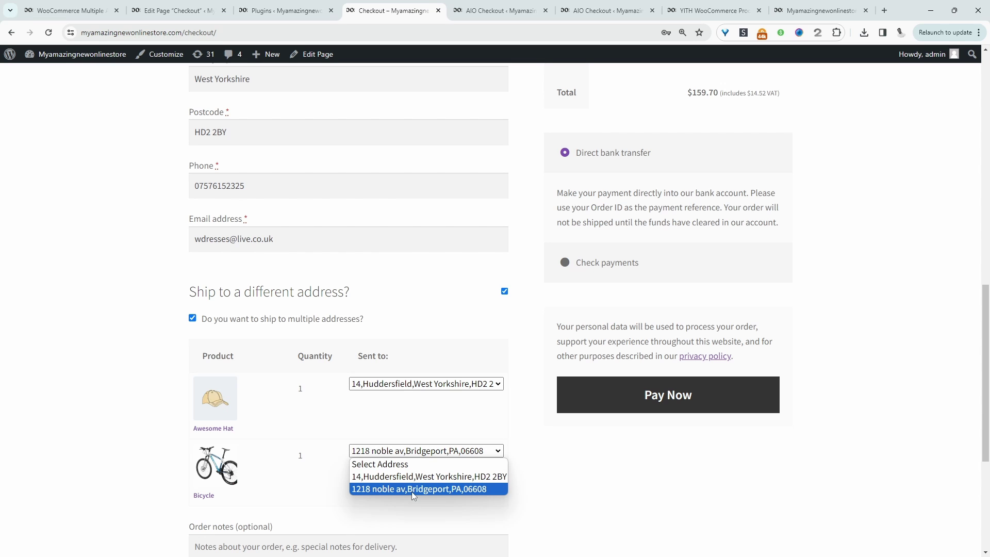
left_click(411, 490)
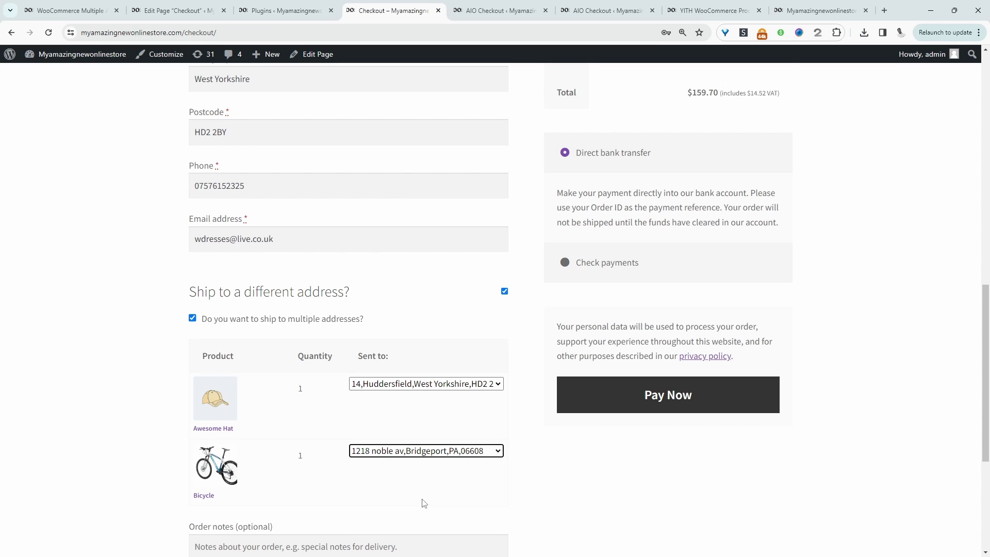
scroll(723, 296, "up", 7)
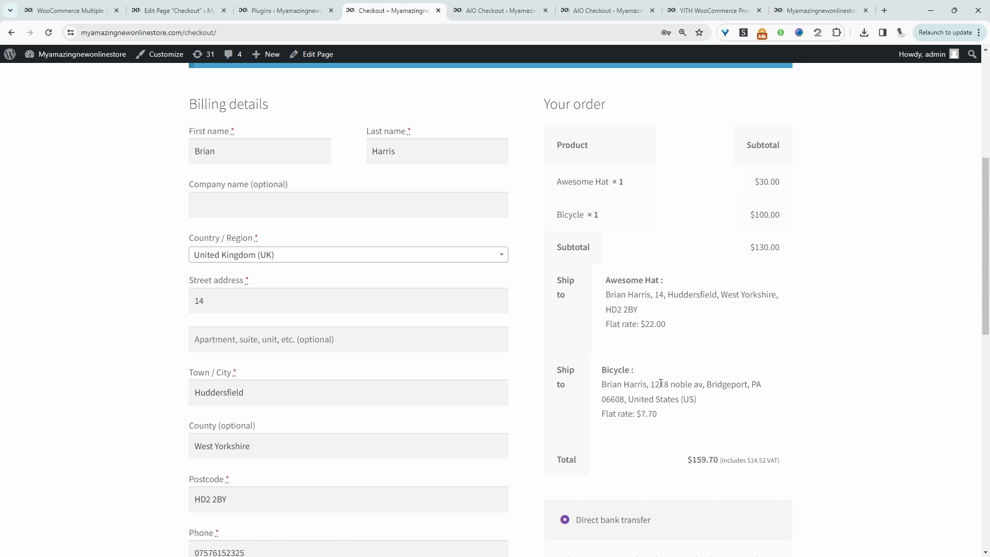